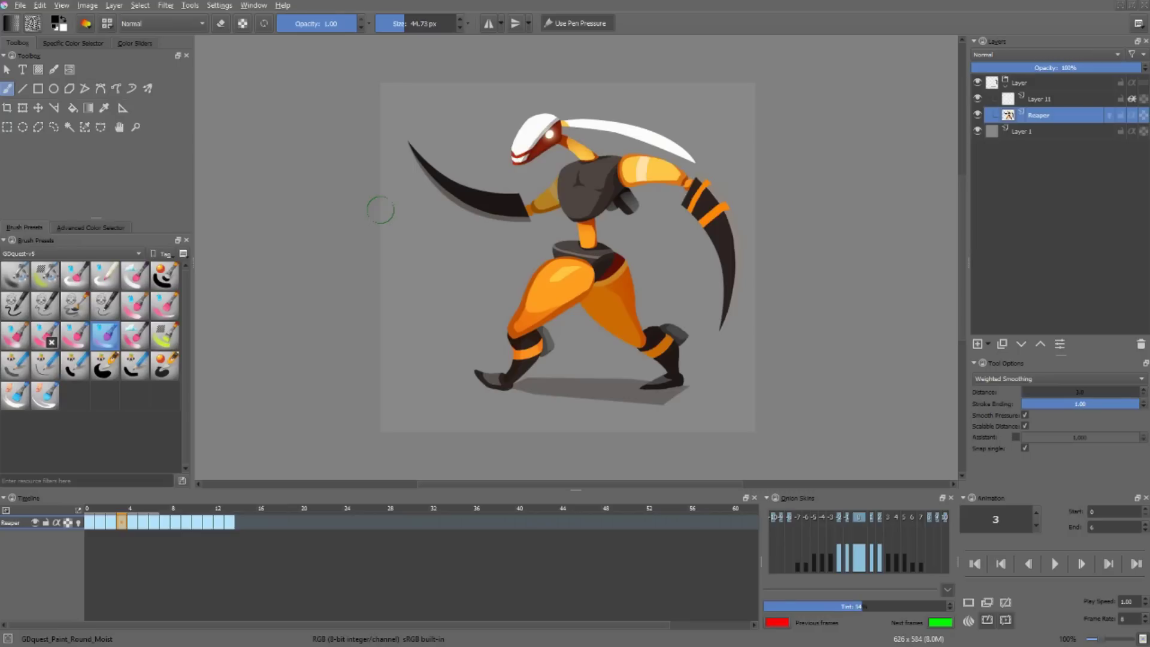
Step: Select the opaque pixels of the Reaper layer and clear that selection again
{"action": "key", "text": "alt+s"}
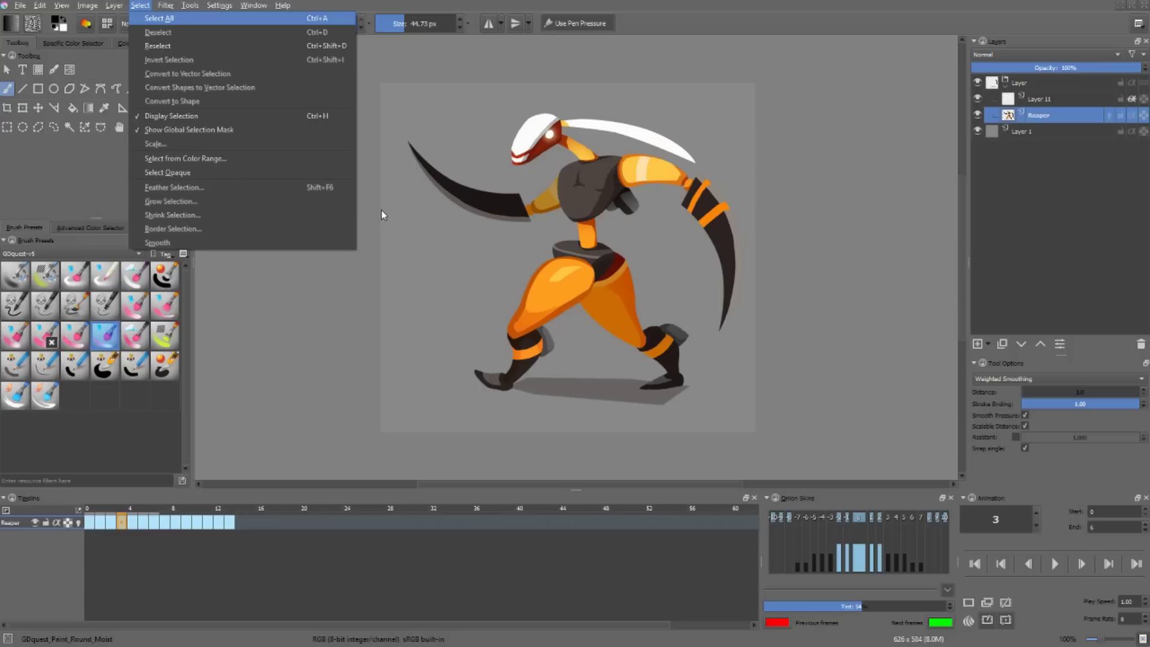
{"action": "left_click", "coordinate": [171, 179]}
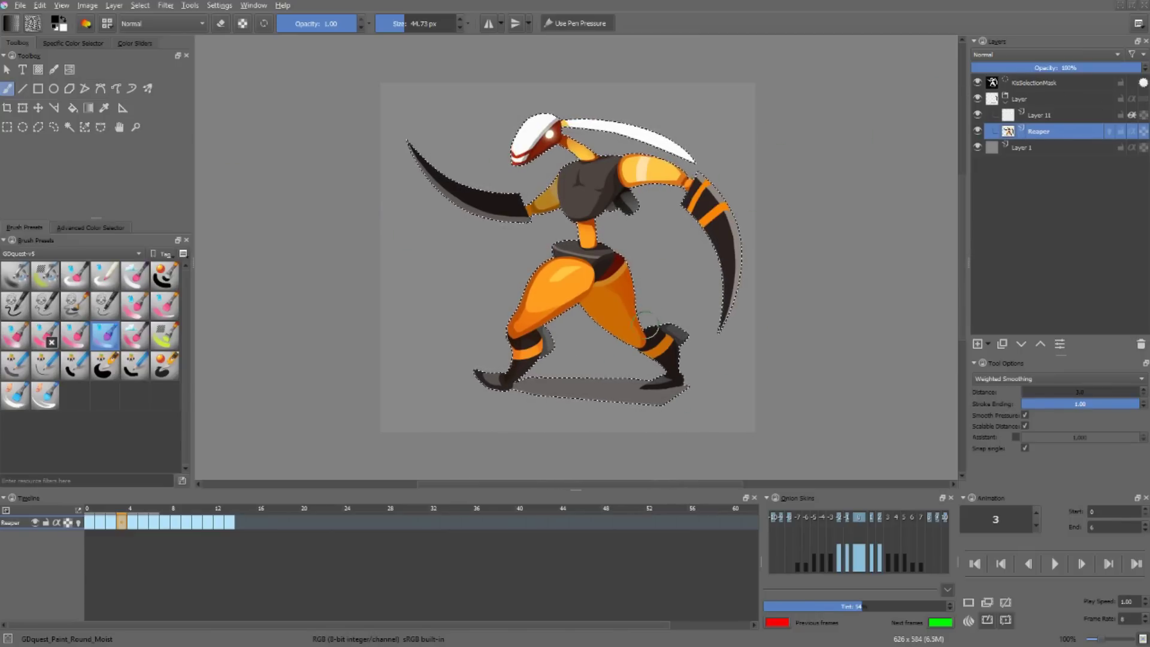
{"action": "key", "text": "ctrl+shift+a"}
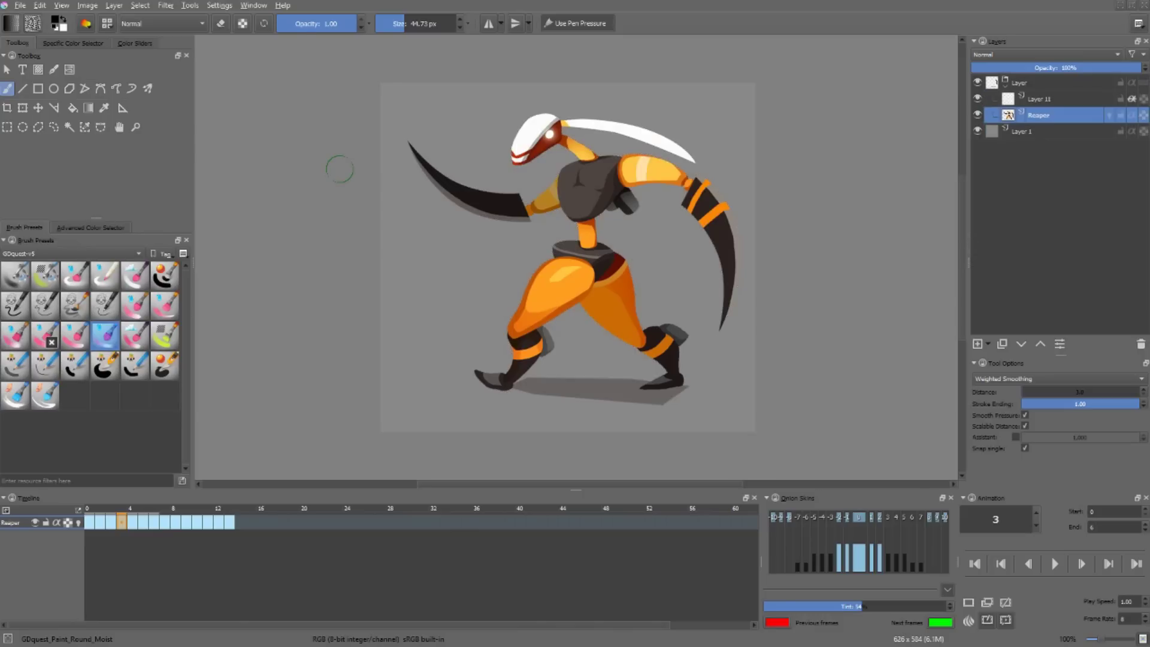
Step: Preview the character as a repeating tile in Wrap Around Mode, then return to the normal canvas
{"action": "key", "text": "w"}
{"action": "left_click_drag", "start_coordinate": [598, 172], "coordinate": [623, 245]}
{"action": "scroll", "coordinate": [623, 243], "scroll_direction": "down", "scroll_amount": 3}
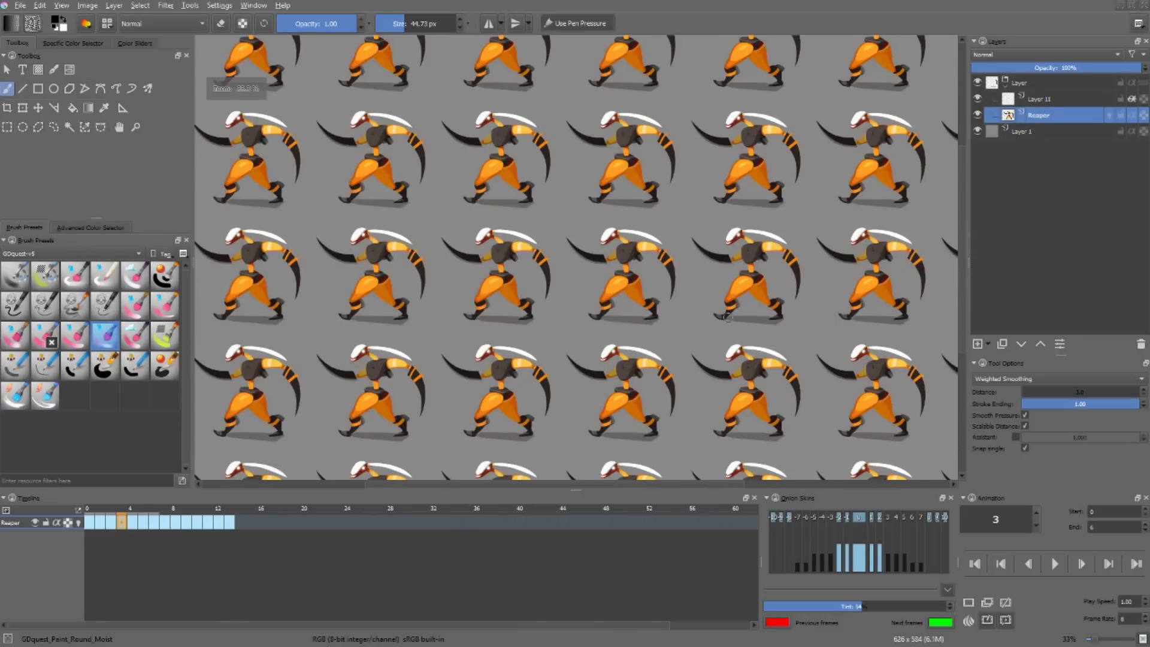
{"action": "left_click_drag", "start_coordinate": [715, 293], "coordinate": [799, 331]}
{"action": "scroll", "coordinate": [628, 287], "scroll_direction": "up", "scroll_amount": 3}
{"action": "key", "text": "w"}
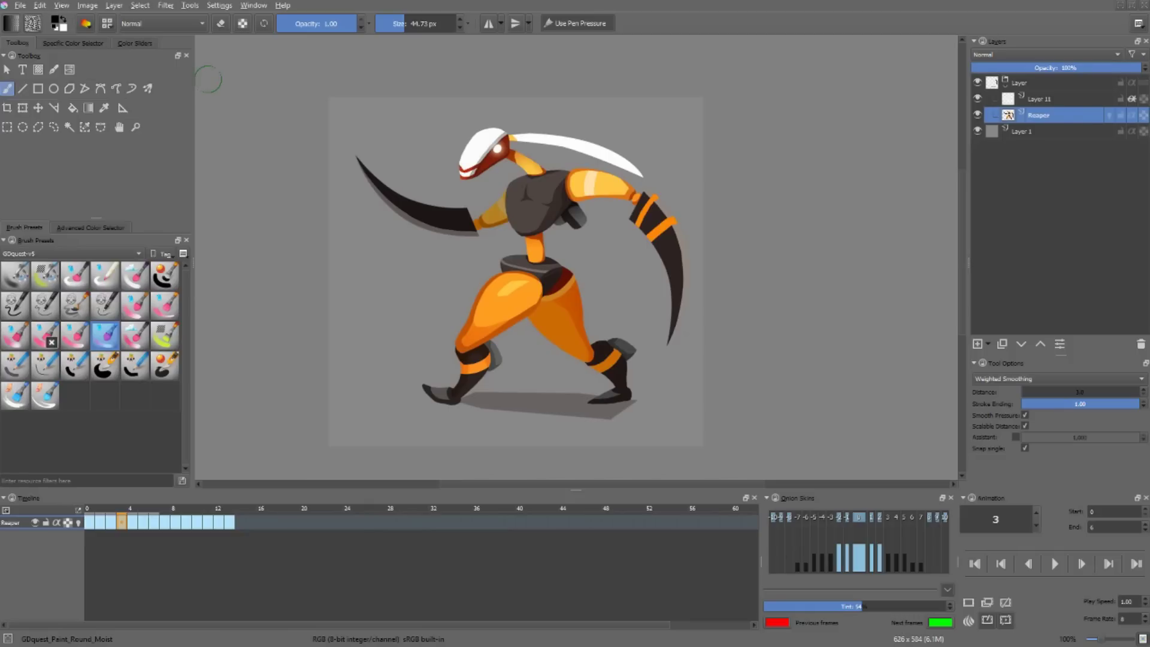
Step: Reduce the canvas view to 50% and briefly show the tiled Wrap Around Mode once more
{"action": "left_click", "coordinate": [62, 4]}
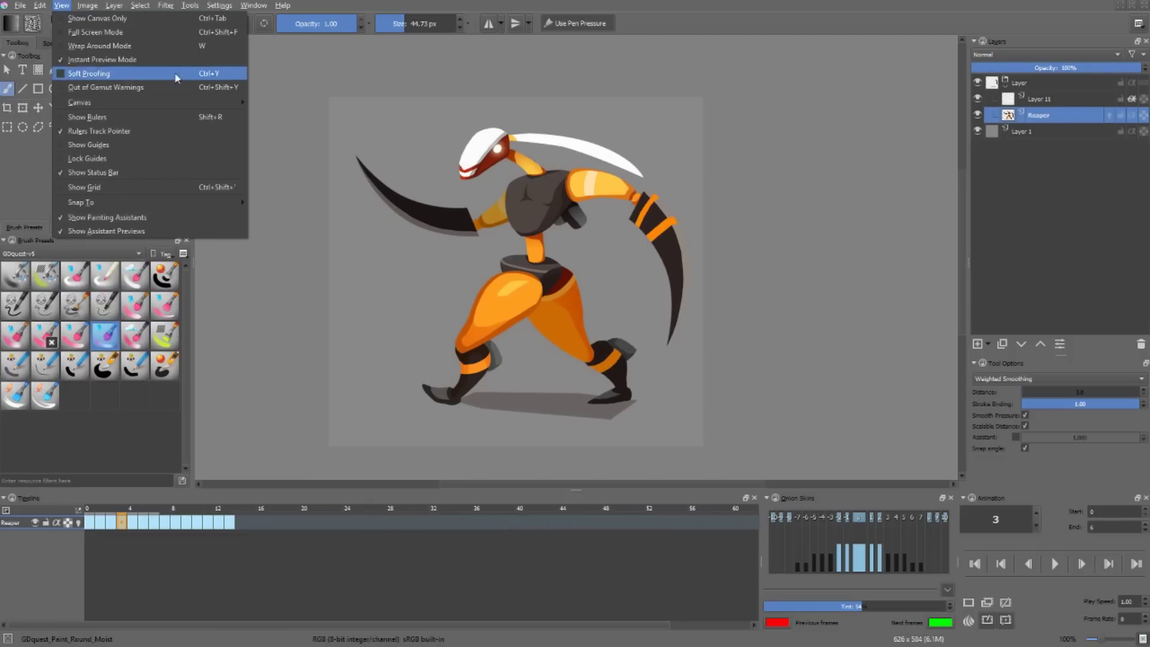
{"action": "left_click", "coordinate": [123, 46]}
{"action": "key", "text": "w"}
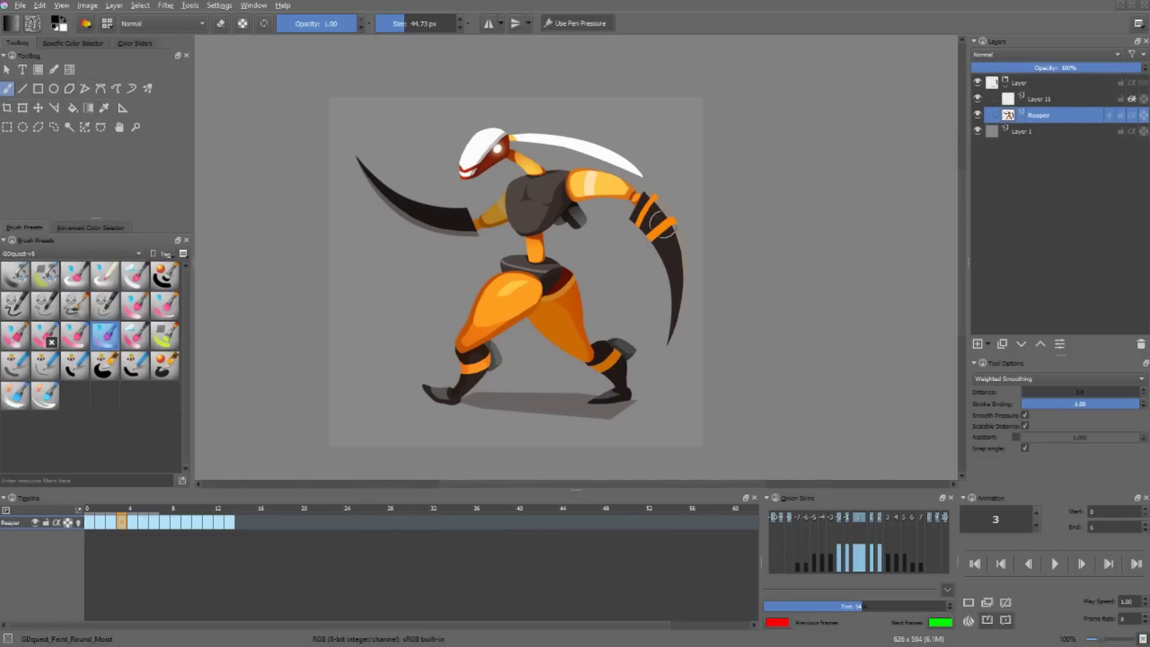
{"action": "key", "text": "minus"}
{"action": "key", "text": "w"}
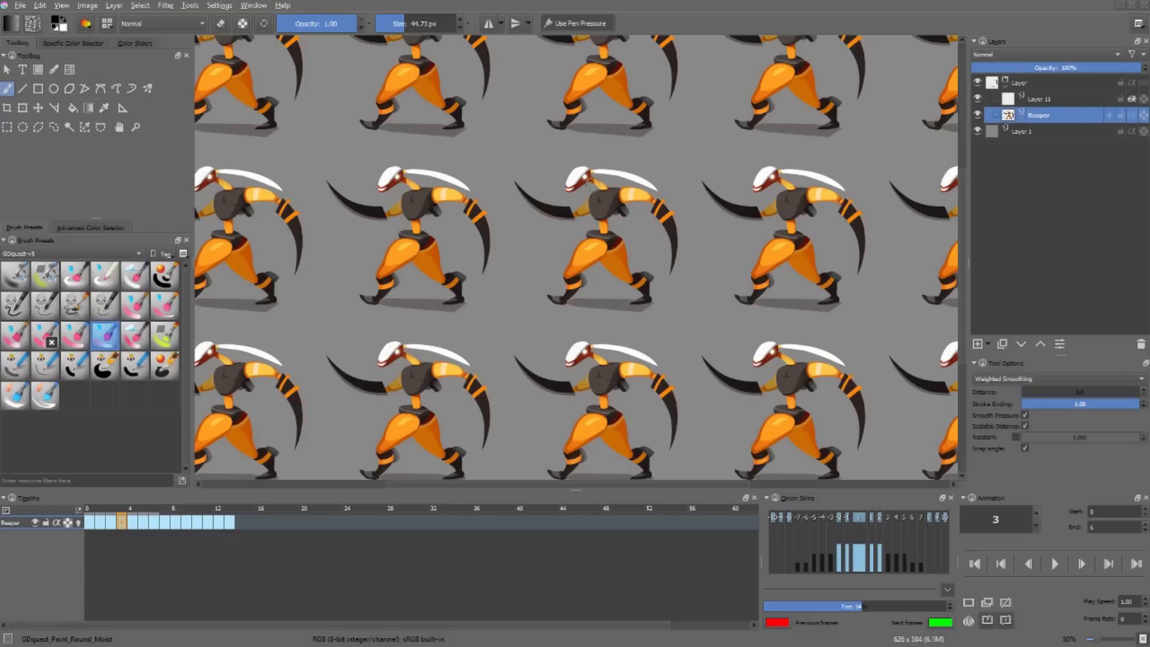
{"action": "key", "text": "w"}
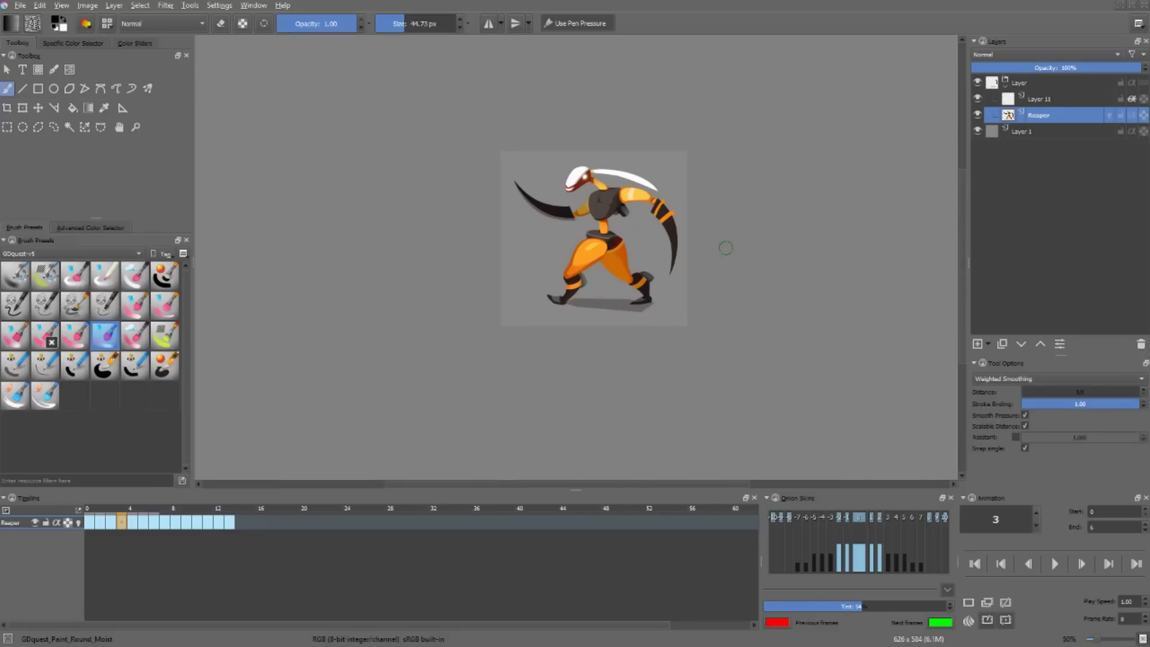
Step: Fit the page to the canvas view and return the zoom to 100%
{"action": "left_click_drag", "start_coordinate": [785, 147], "coordinate": [750, 202]}
{"action": "scroll", "coordinate": [737, 225], "scroll_direction": "up", "scroll_amount": 1}
{"action": "key", "text": "2"}
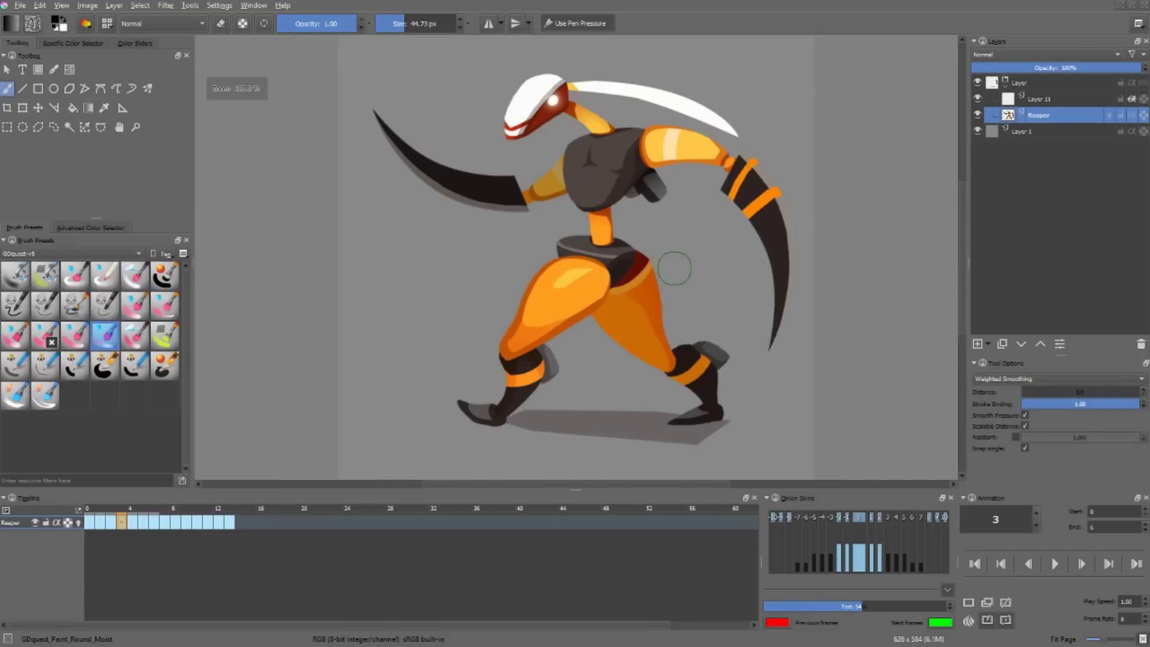
{"action": "key", "text": "1"}
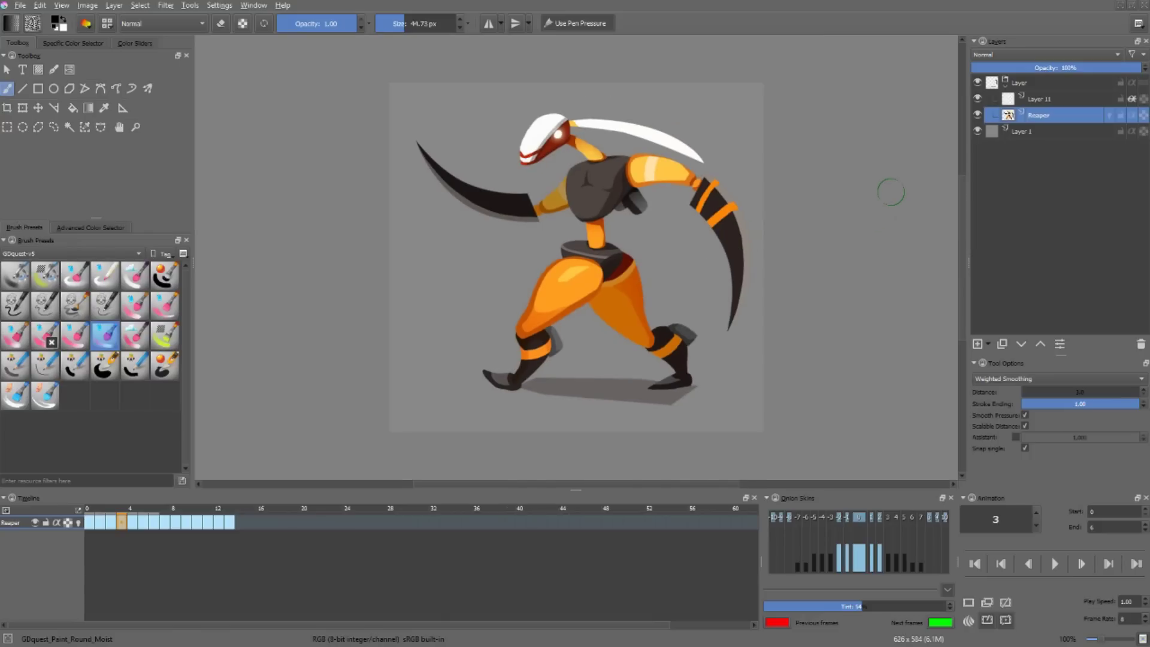
Step: Add a Gaussian Blur filter mask to the Reaper layer with a horizontal and vertical radius of about 29 px
{"action": "key", "text": "alt+r"}
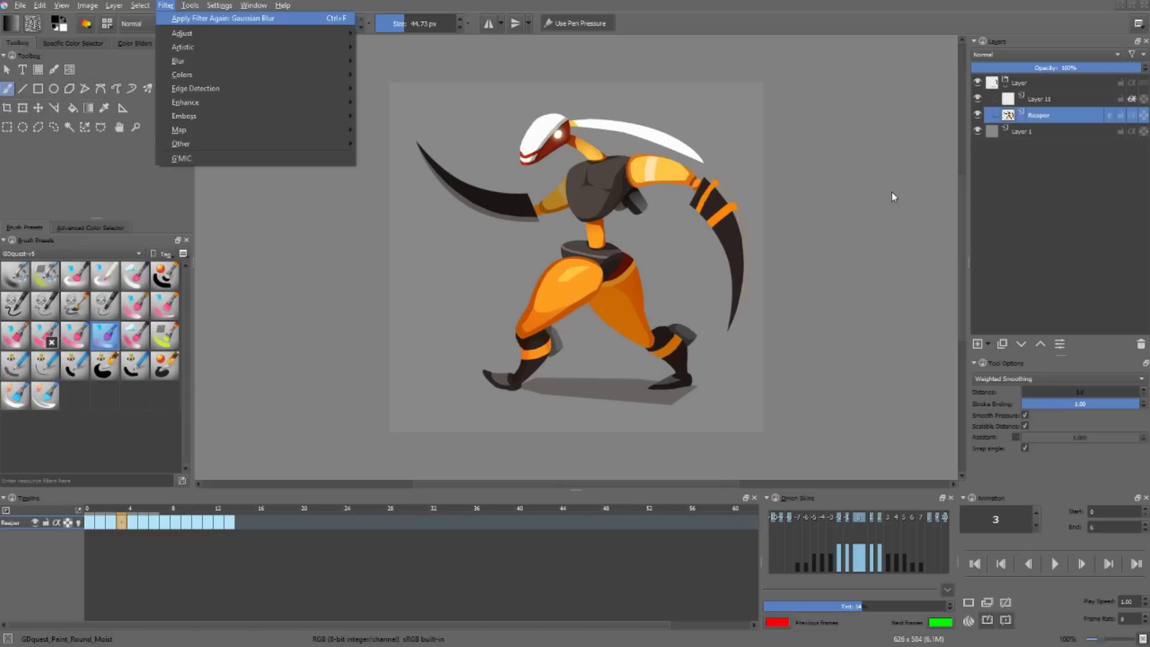
{"action": "key", "text": "b"}
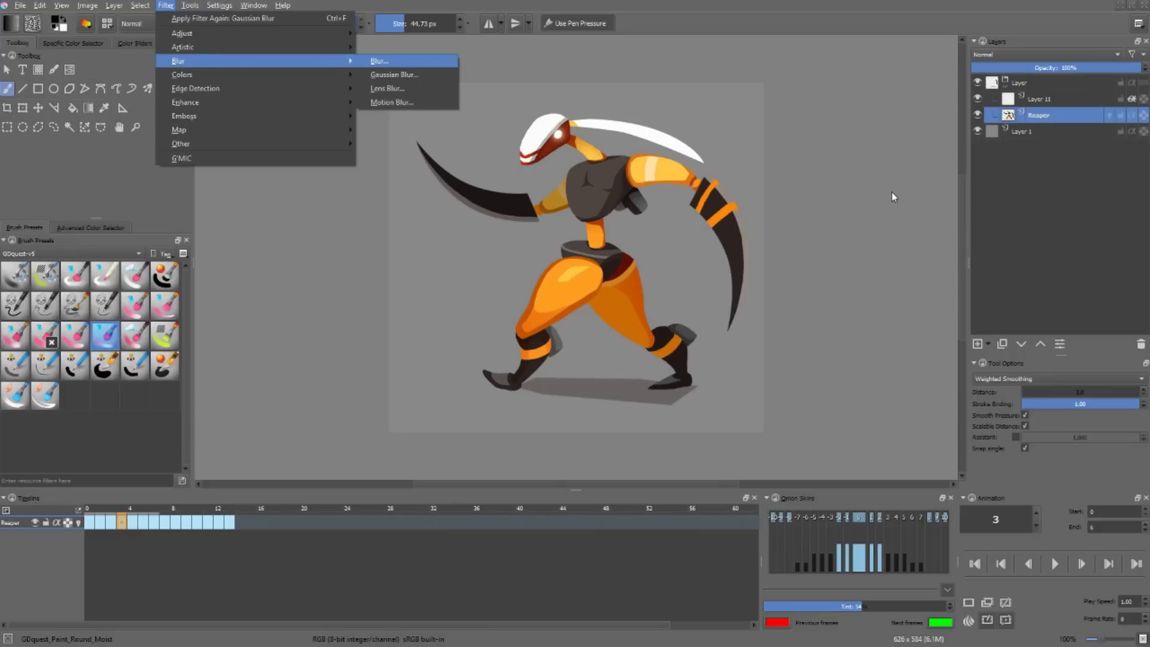
{"action": "key", "text": "g"}
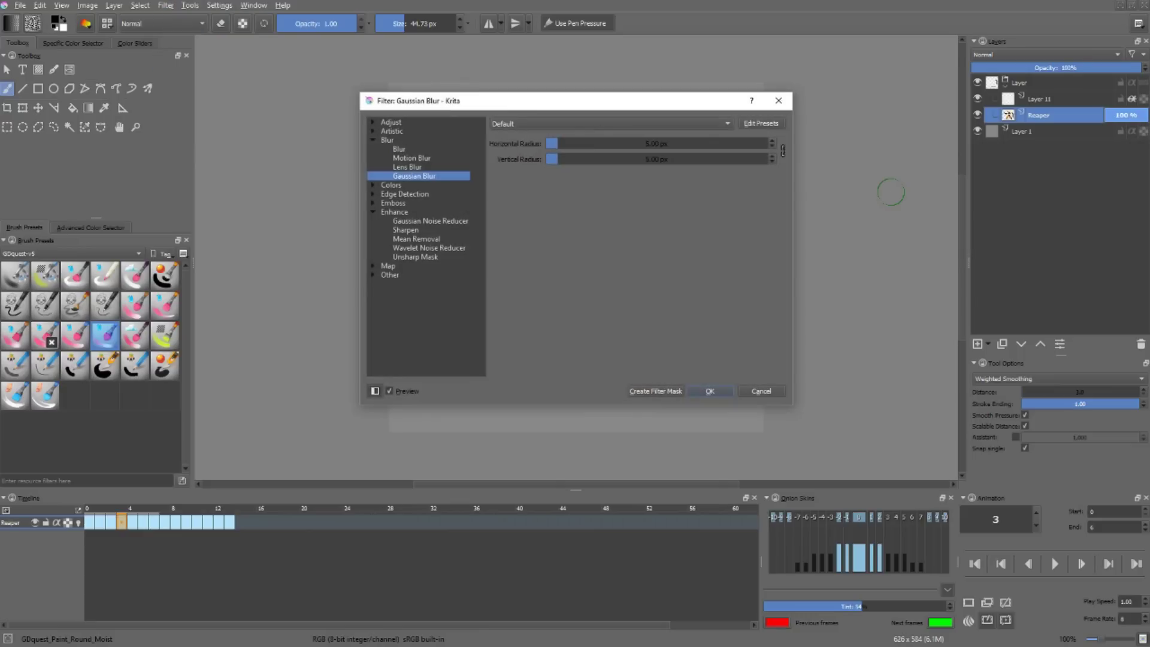
{"action": "left_click_drag", "start_coordinate": [613, 101], "coordinate": [956, 90]}
{"action": "left_click_drag", "start_coordinate": [918, 141], "coordinate": [953, 145]}
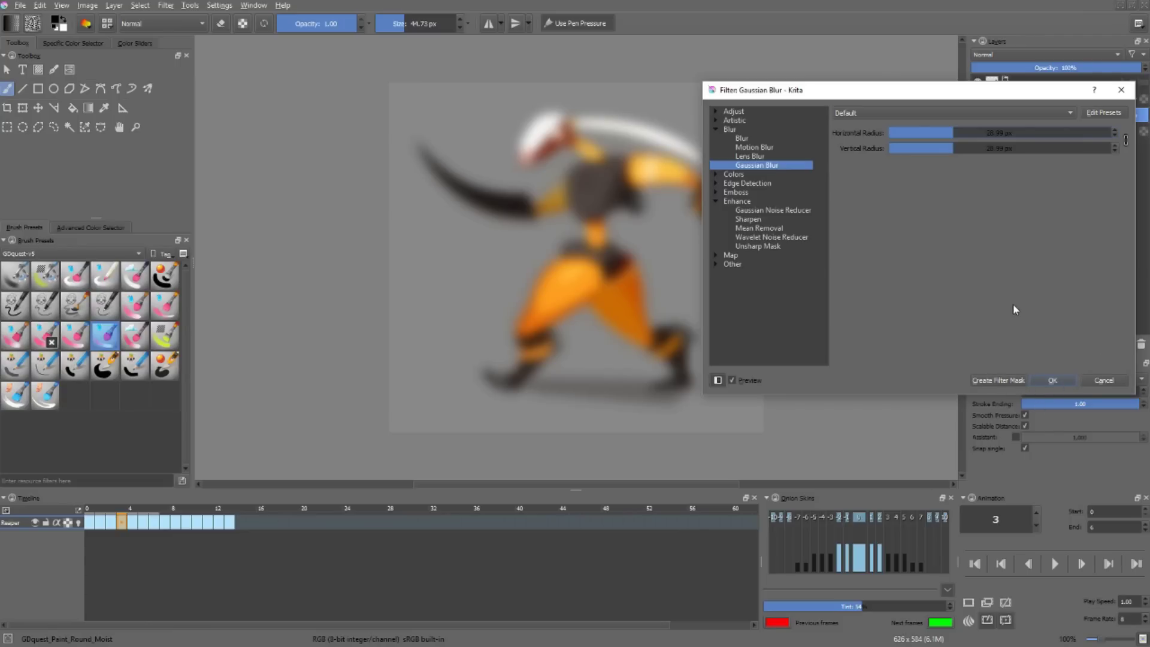
{"action": "left_click", "coordinate": [998, 380]}
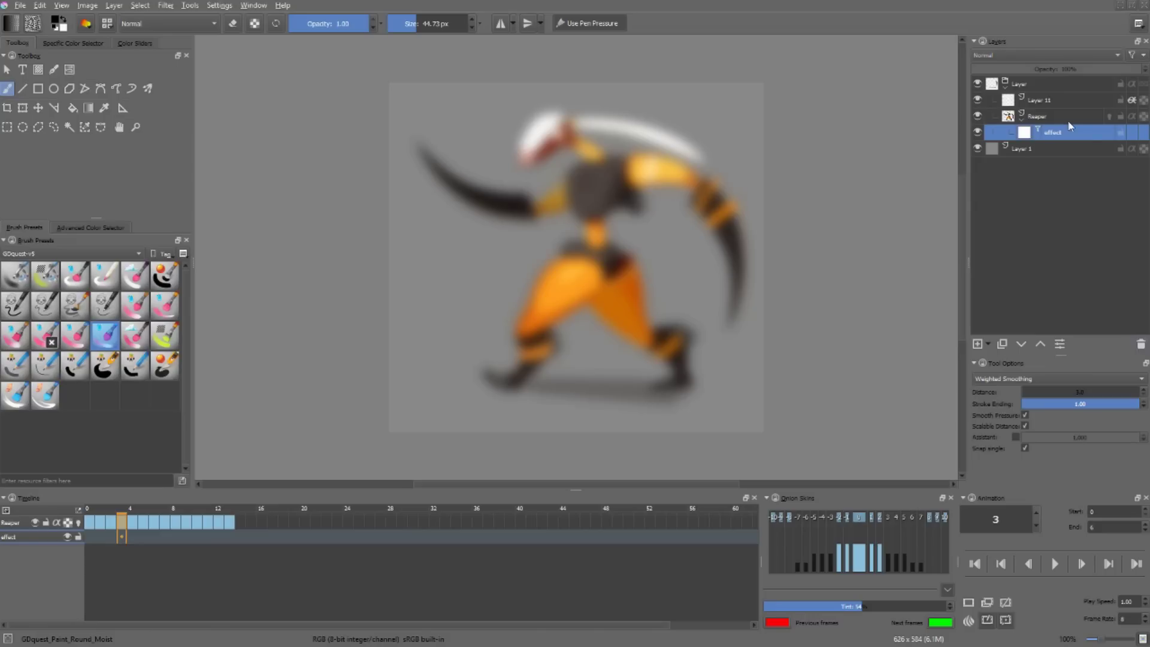
Step: Go to frame 5 of the animation and add a new paint layer above Layer 11
{"action": "mouse_move", "coordinate": [133, 507]}
{"action": "left_mouse_down"}
{"action": "mouse_move", "coordinate": [175, 512]}
{"action": "mouse_move", "coordinate": [127, 511]}
{"action": "left_mouse_up"}
{"action": "left_click", "coordinate": [145, 511]}
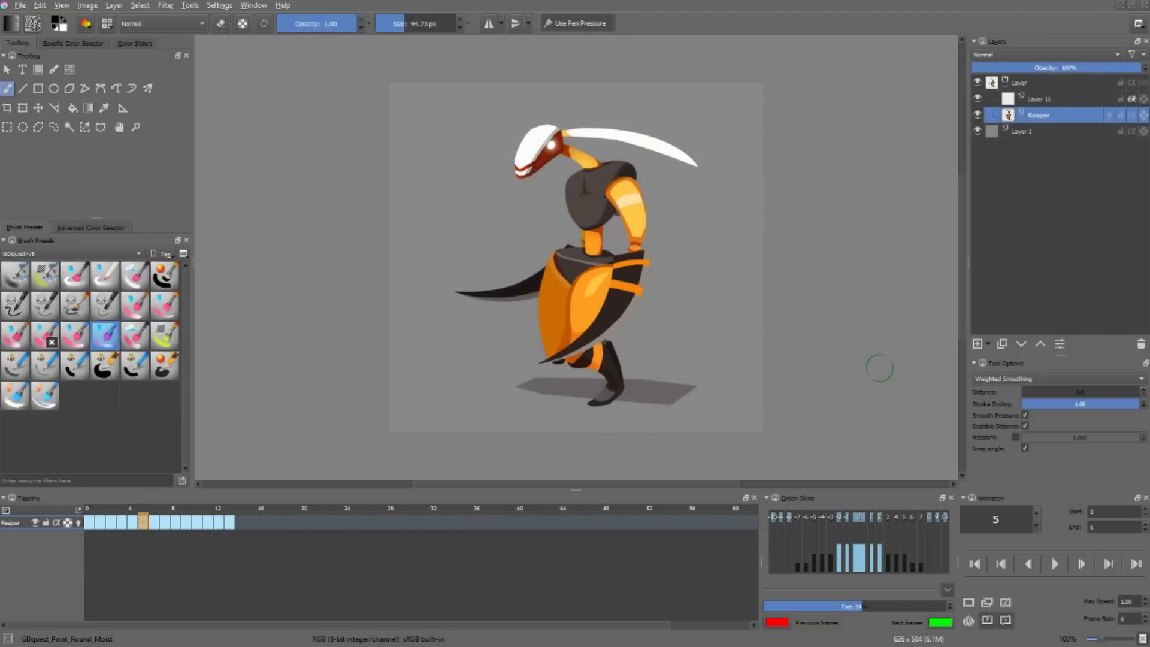
{"action": "left_click", "coordinate": [1052, 99]}
{"action": "key", "text": "Insert"}
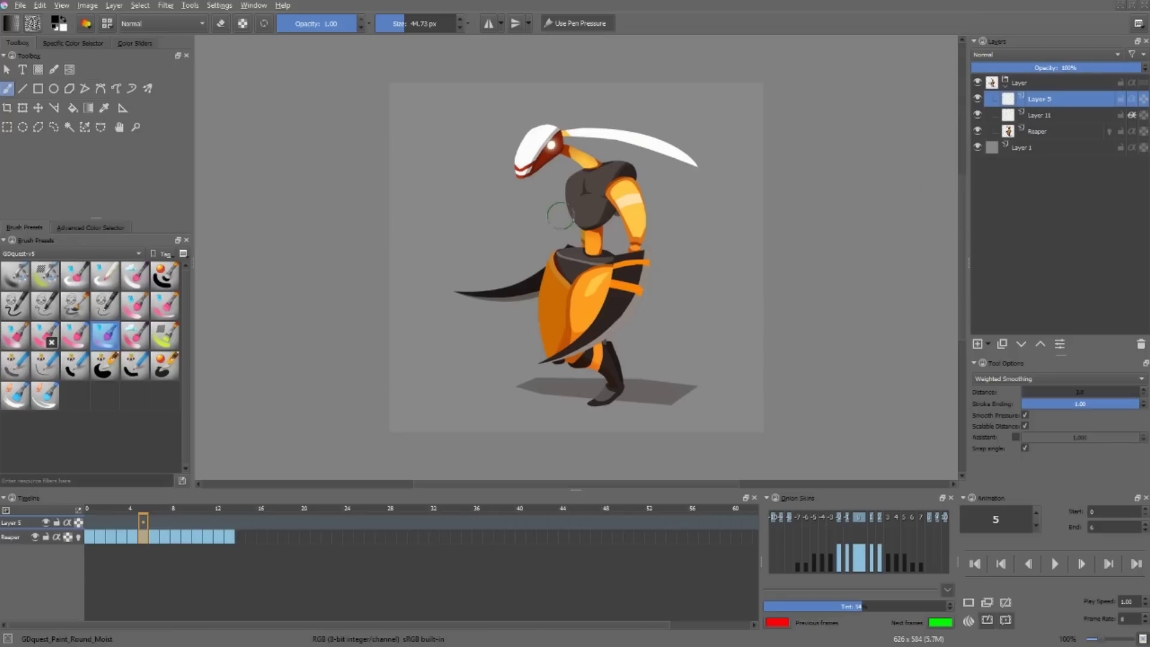
Step: Enlarge the brush to about 135 px, paint a black stroke across the torso on Layer 5, and toggle its Inherit Alpha on and off
{"action": "mouse_move", "coordinate": [683, 186]}
{"action": "left_mouse_down"}
{"action": "mouse_move", "coordinate": [605, 192]}
{"action": "mouse_move", "coordinate": [575, 252]}
{"action": "mouse_move", "coordinate": [655, 269]}
{"action": "left_mouse_up"}
{"action": "key", "text": "Delete"}
{"action": "left_click_drag", "start_coordinate": [596, 213], "coordinate": [649, 212]}
{"action": "mouse_move", "coordinate": [557, 223]}
{"action": "left_mouse_down"}
{"action": "mouse_move", "coordinate": [718, 205]}
{"action": "mouse_move", "coordinate": [560, 220]}
{"action": "left_mouse_up"}
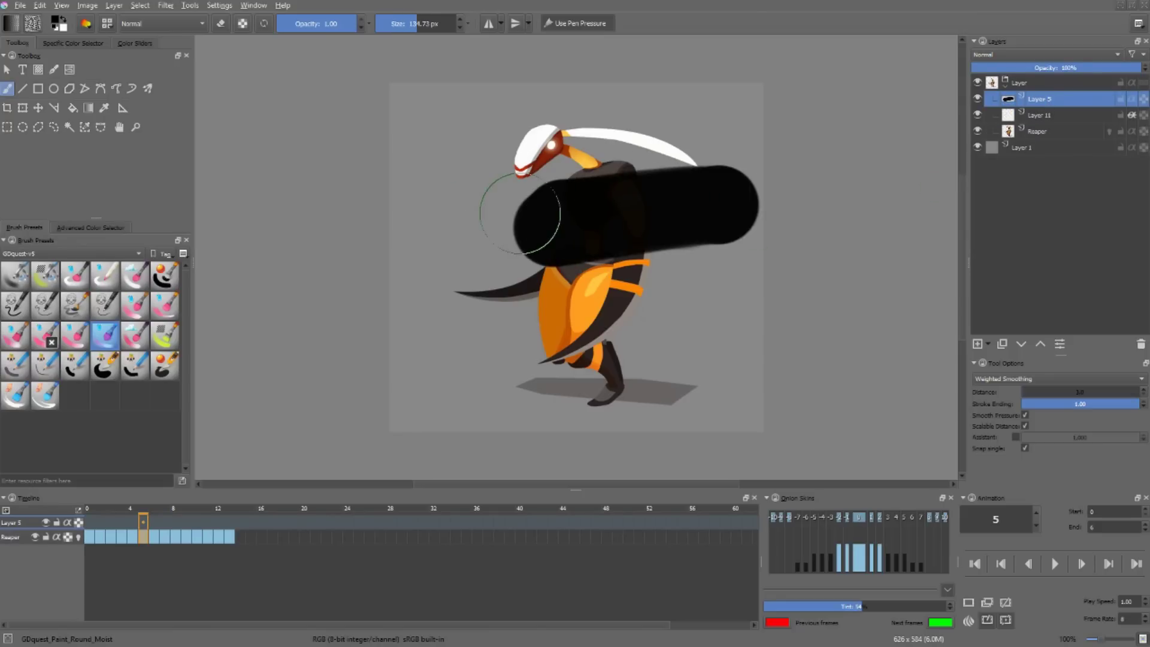
{"action": "left_click", "coordinate": [1131, 101]}
{"action": "left_click", "coordinate": [1131, 101]}
Step: Paint a broad black stroke over the legs on Layer 11 and turn off that layer's Inherit Alpha
{"action": "left_click", "coordinate": [1078, 119]}
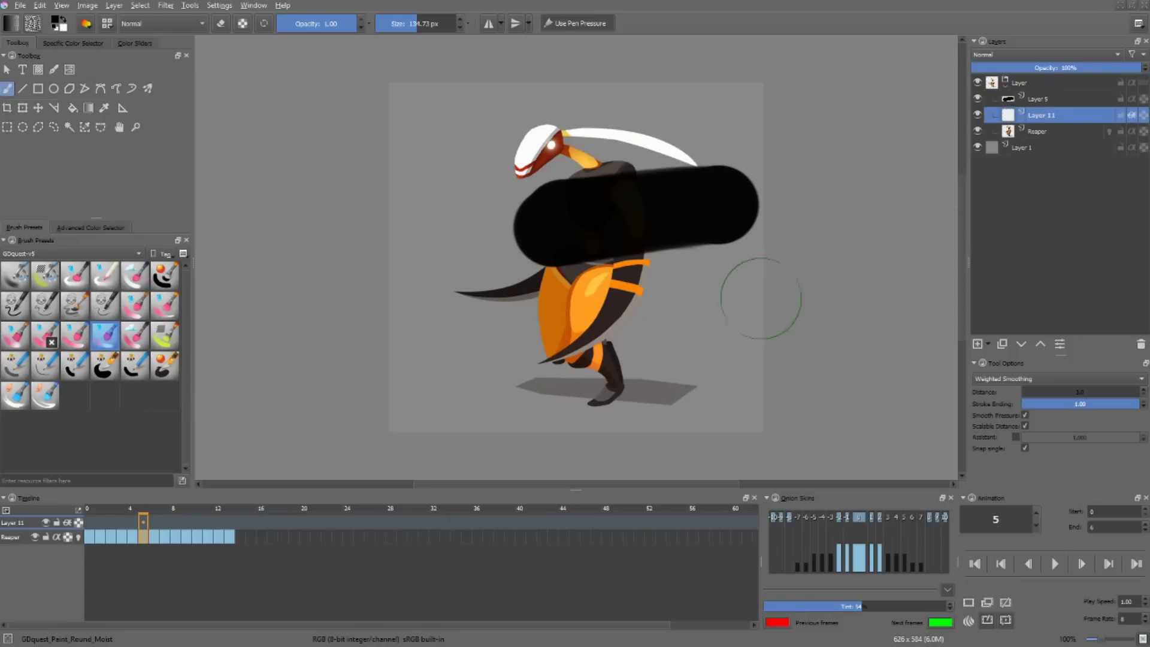
{"action": "left_click_drag", "start_coordinate": [663, 342], "coordinate": [662, 332]}
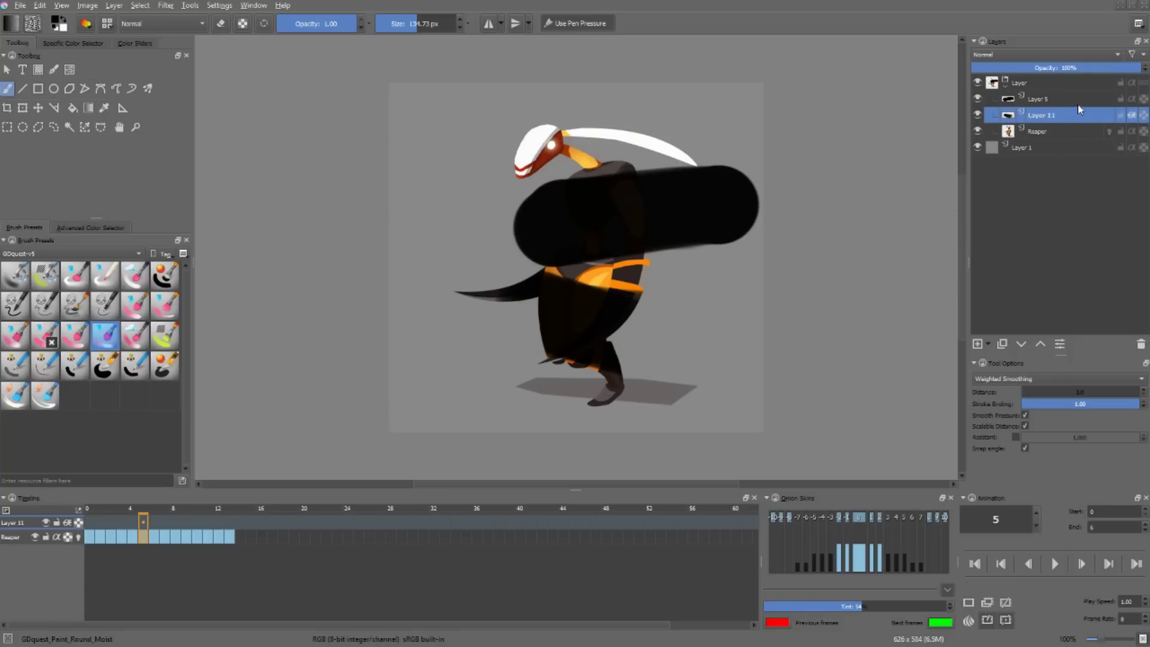
{"action": "left_click", "coordinate": [1139, 118]}
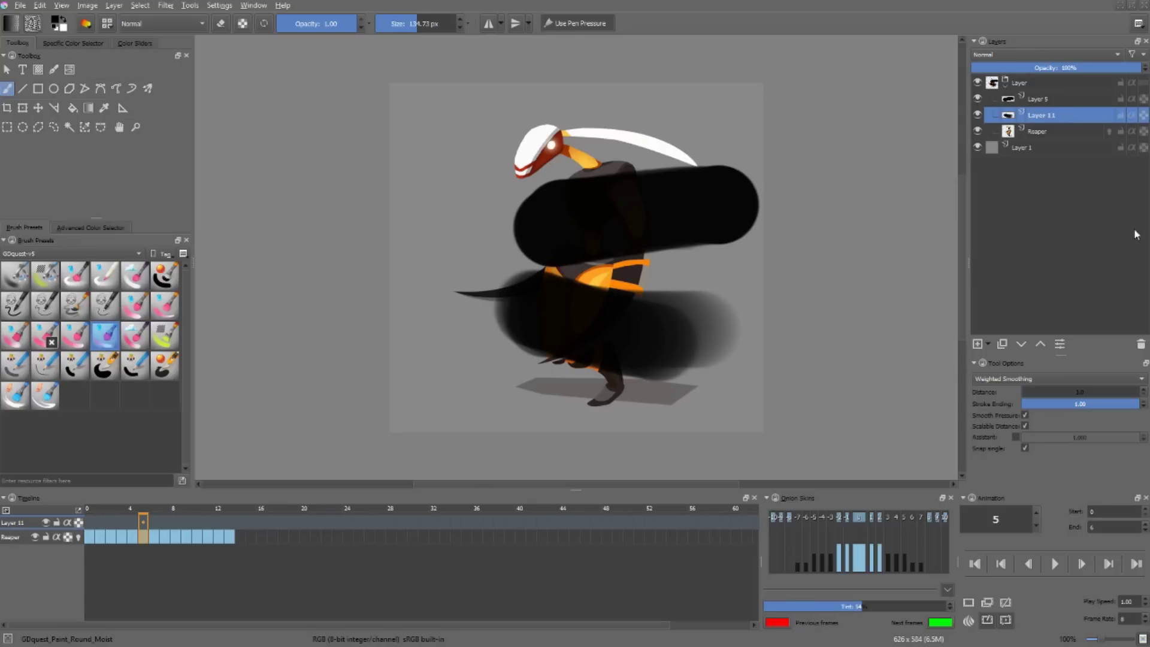
Step: Edit Layer 5 and Layer 11 together: enable Inherit Alpha, disable the Alpha channel and set the shared name to FX
{"action": "left_click", "coordinate": [1063, 99], "text": "ctrl"}
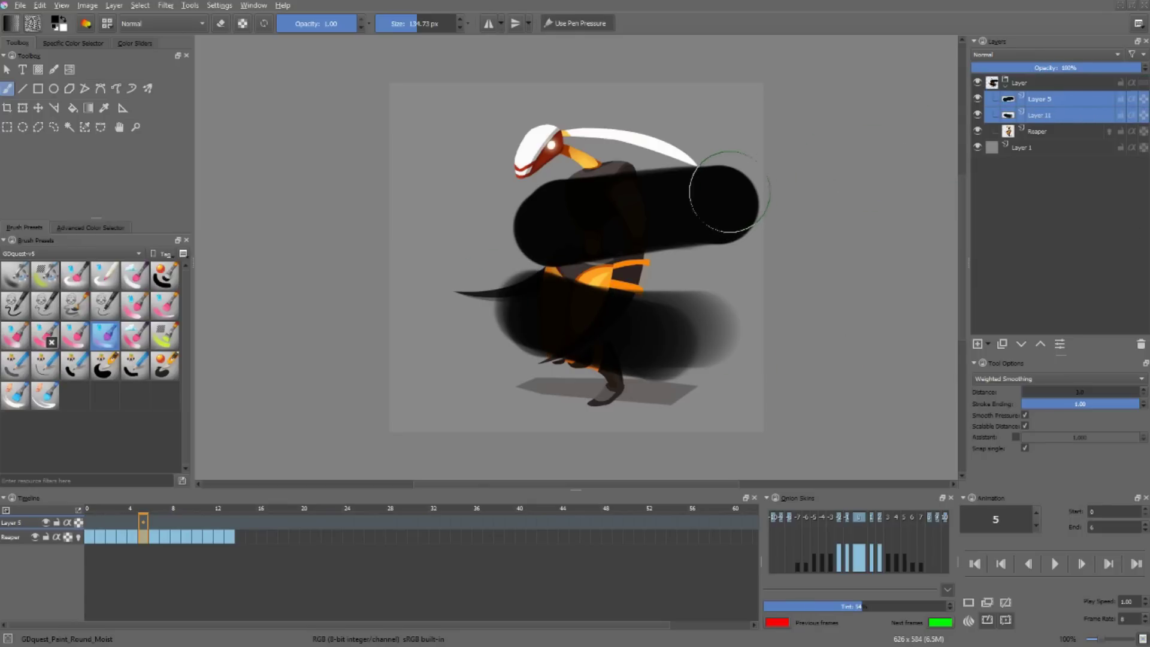
{"action": "key", "text": "F3"}
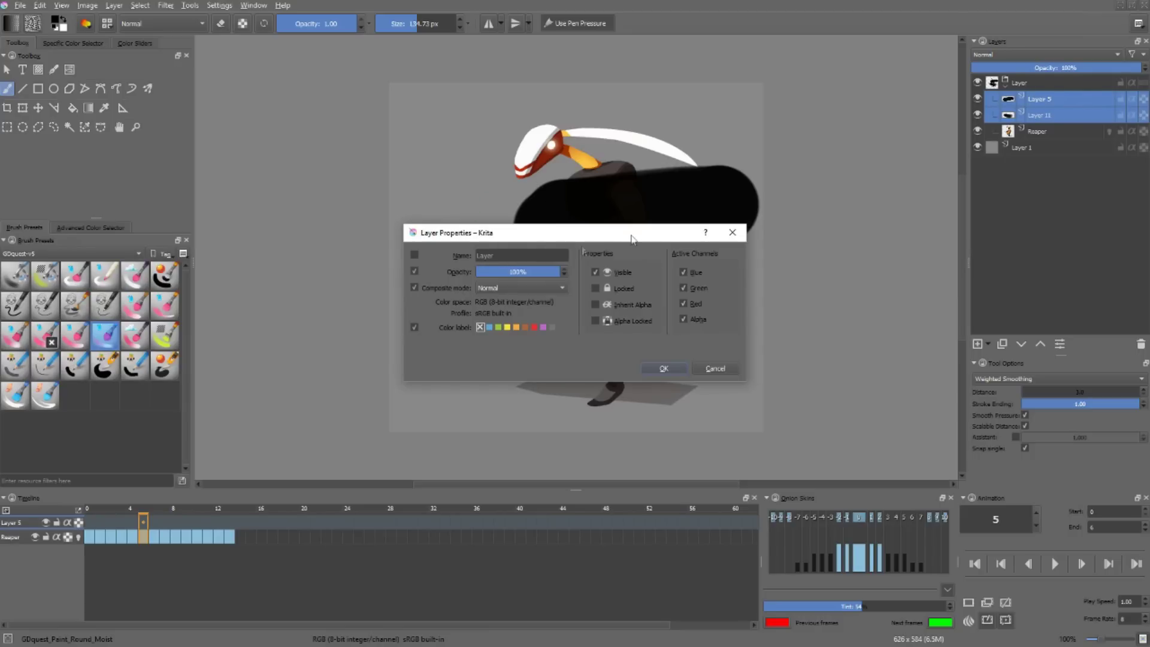
{"action": "left_click_drag", "start_coordinate": [591, 233], "coordinate": [936, 238]}
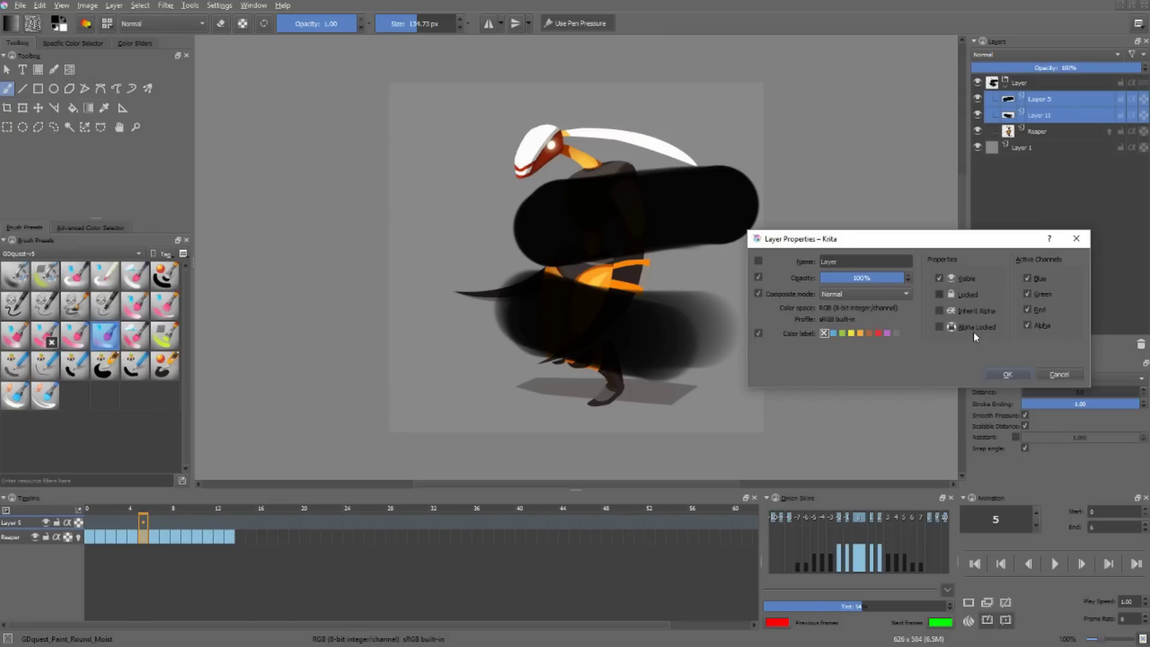
{"action": "key", "text": "alt+l"}
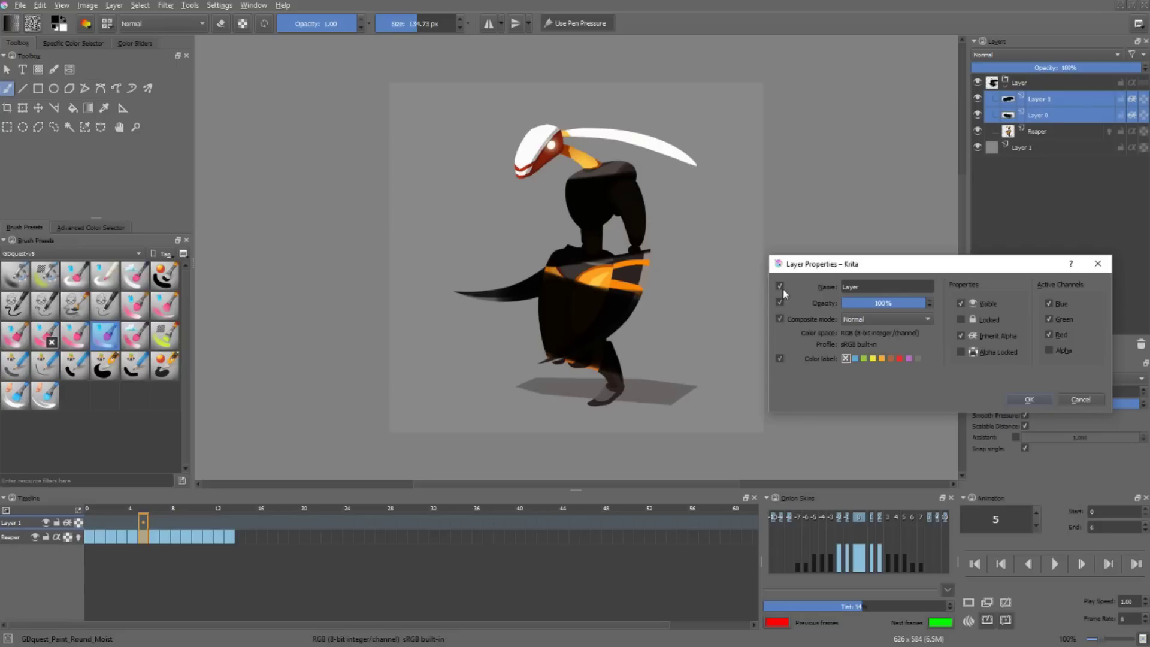
{"action": "key", "text": "Tab"}
{"action": "type", "text": "FX"}
{"action": "key", "text": "Return"}
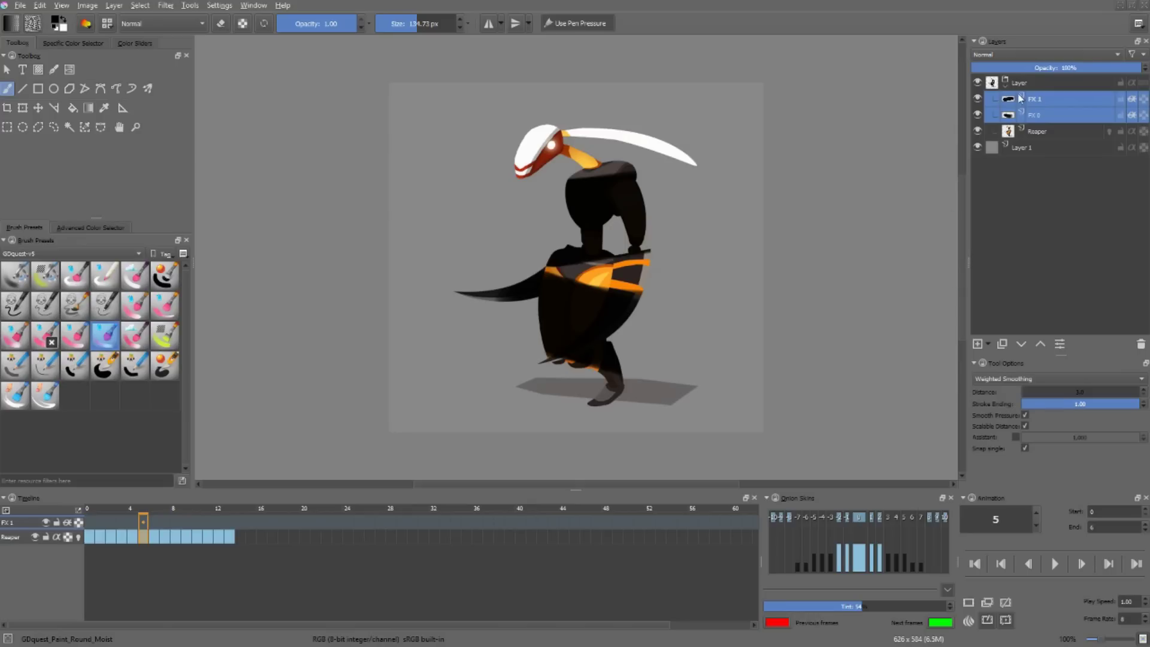
Step: Turn off Inherit Alpha for both FX layers and the Reaper layer together through their shared layer properties
{"action": "left_click", "coordinate": [1057, 115], "text": "ctrl"}
{"action": "left_click", "coordinate": [1055, 113], "text": "ctrl"}
{"action": "left_click", "coordinate": [1060, 130], "text": "ctrl"}
{"action": "key", "text": "F3"}
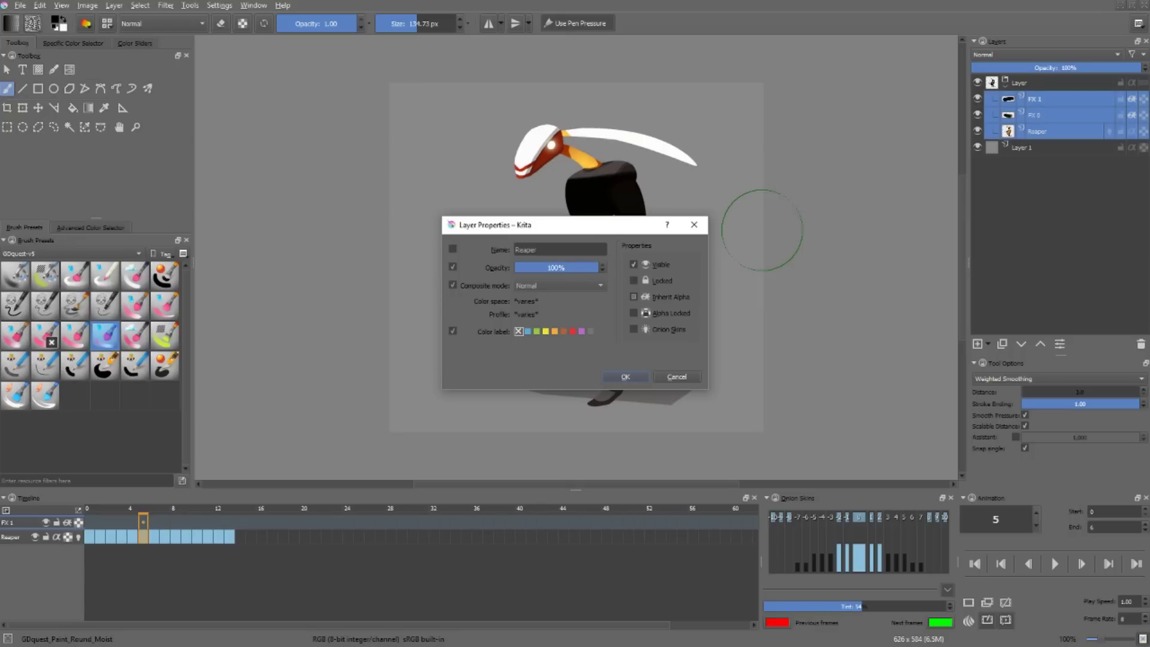
{"action": "key", "text": "alt+i"}
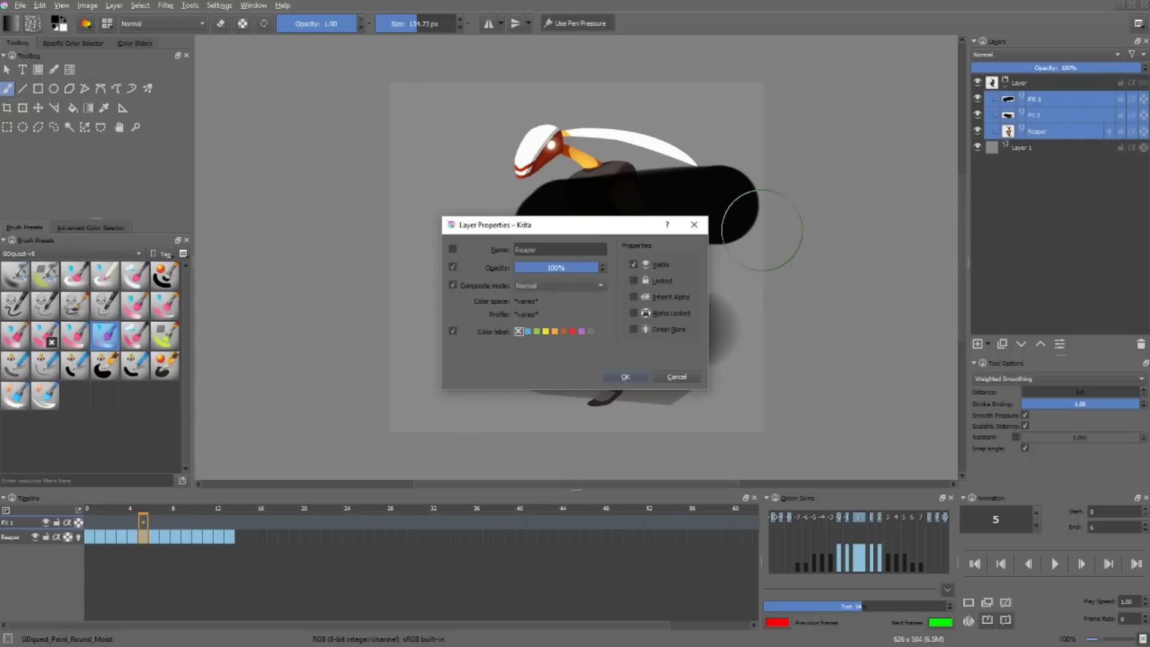
{"action": "key", "text": "Return"}
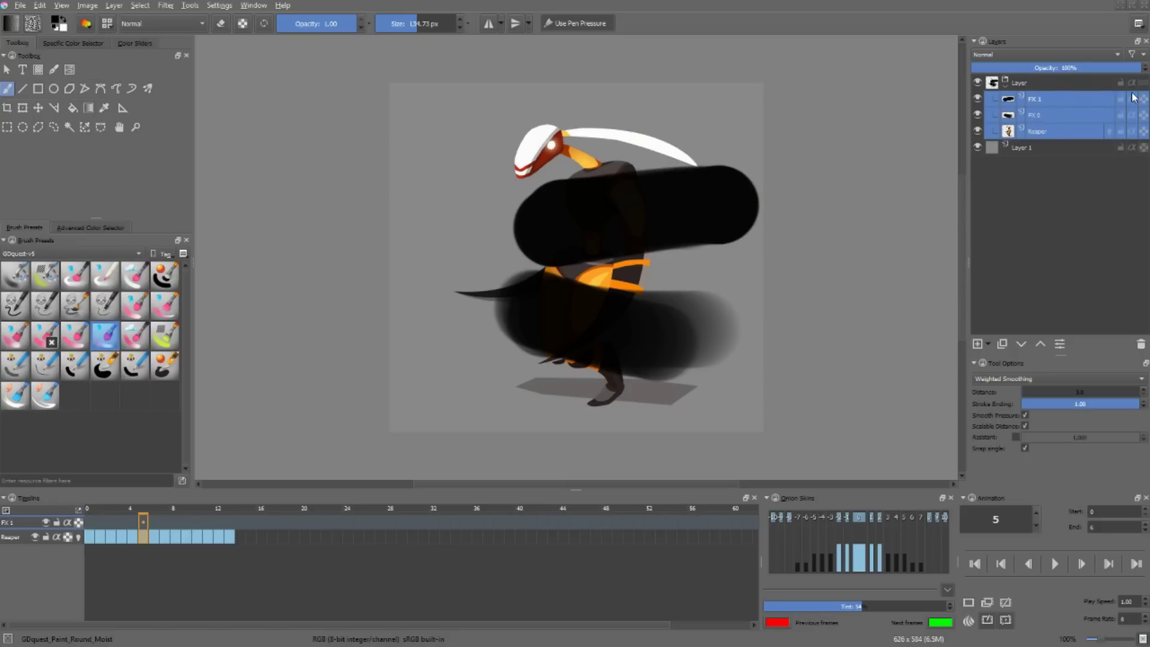
Step: Delete both FX layers while keeping the Reaper layer, and go to frame 1 of the animation
{"action": "left_click", "coordinate": [1069, 131], "text": "ctrl"}
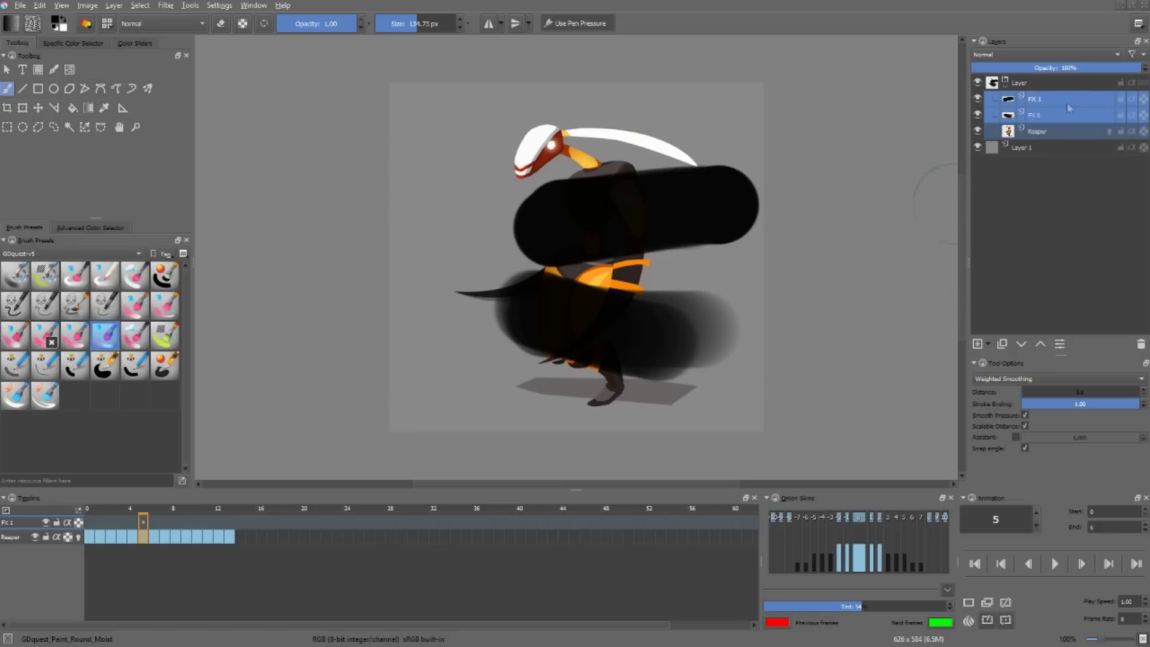
{"action": "key", "text": "shift+Delete"}
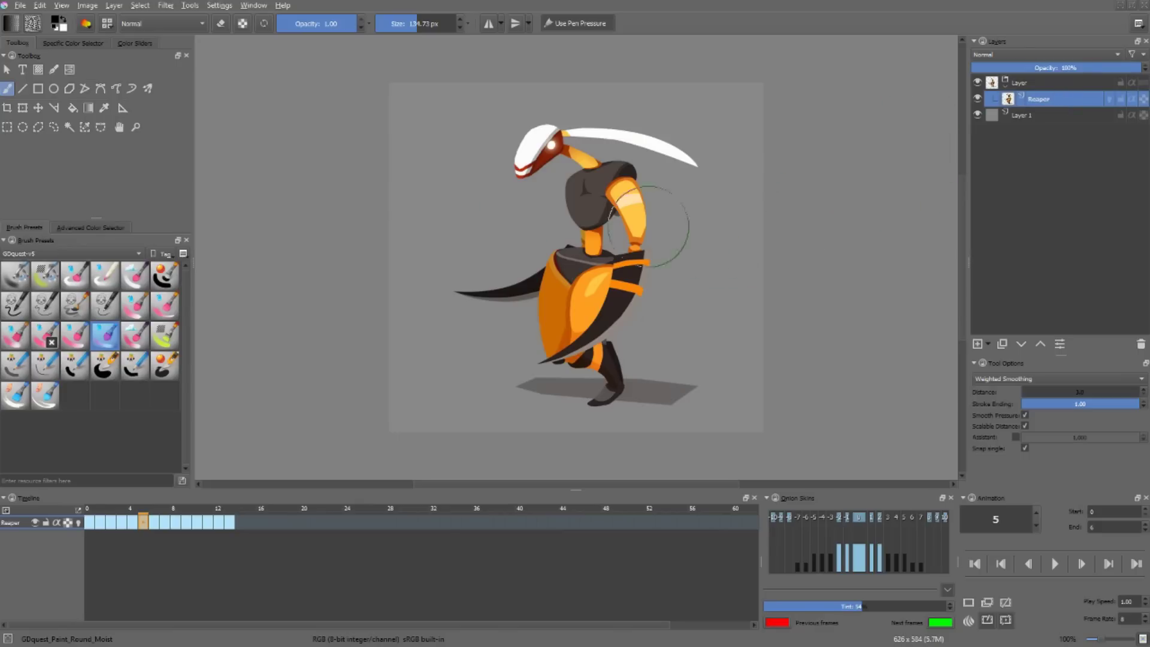
{"action": "left_click", "coordinate": [101, 519]}
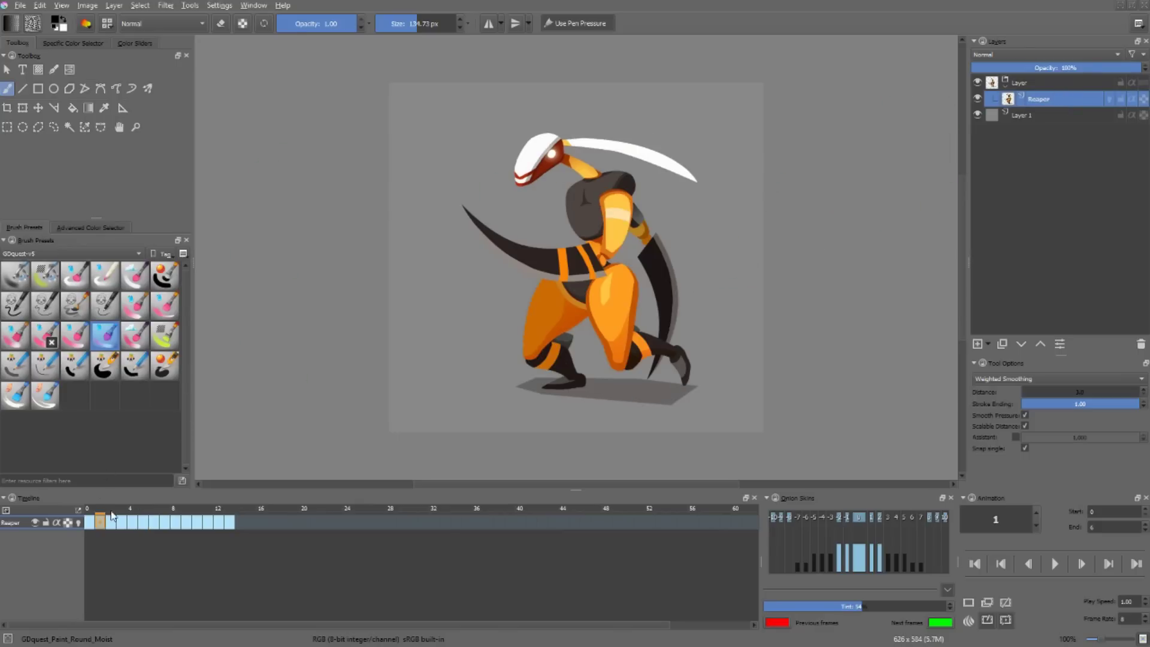